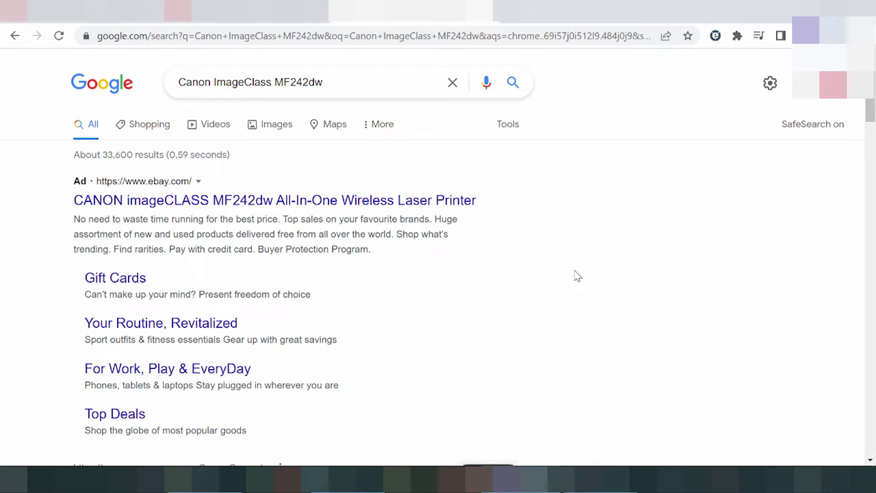
# Extend the Google query to 'Canon ImageClass MF242dw driver download' and run the search
pyautogui.click(286, 81)
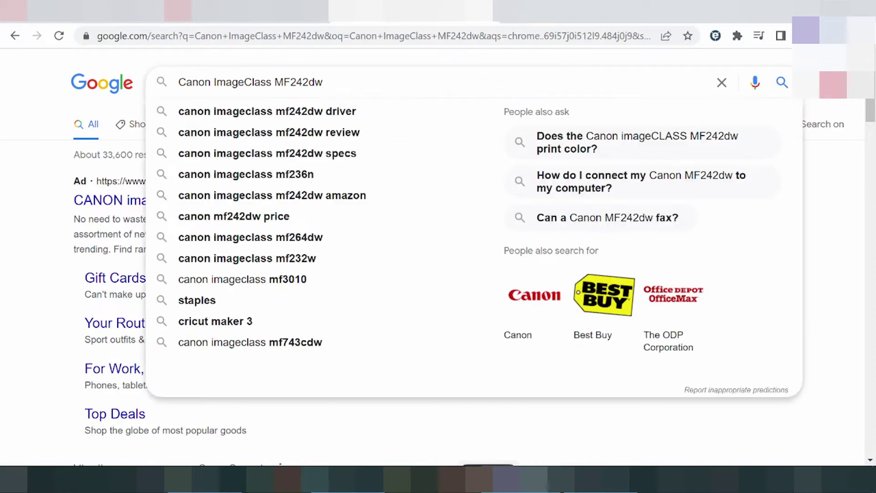
pyautogui.write('driver do')
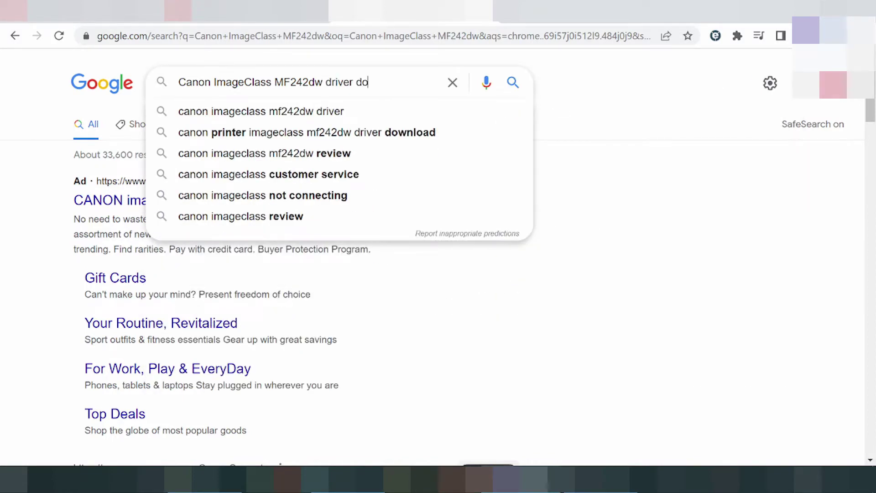
pyautogui.write('wnload')
pyautogui.press('Return')
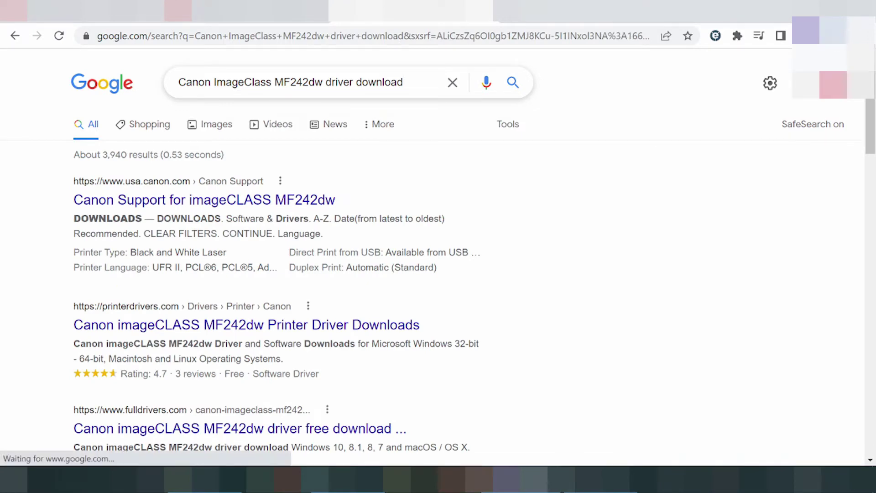
pyautogui.scroll(-2, 386, 148)
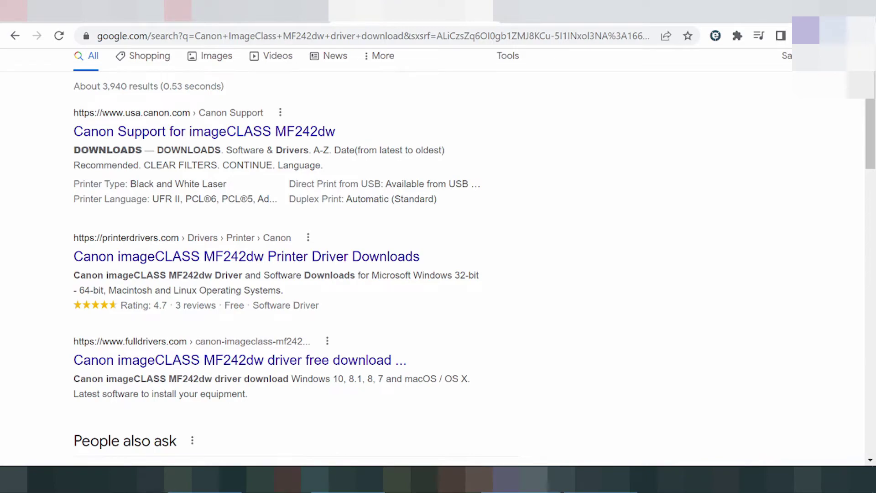
pyautogui.scroll(-8, 485, 168)
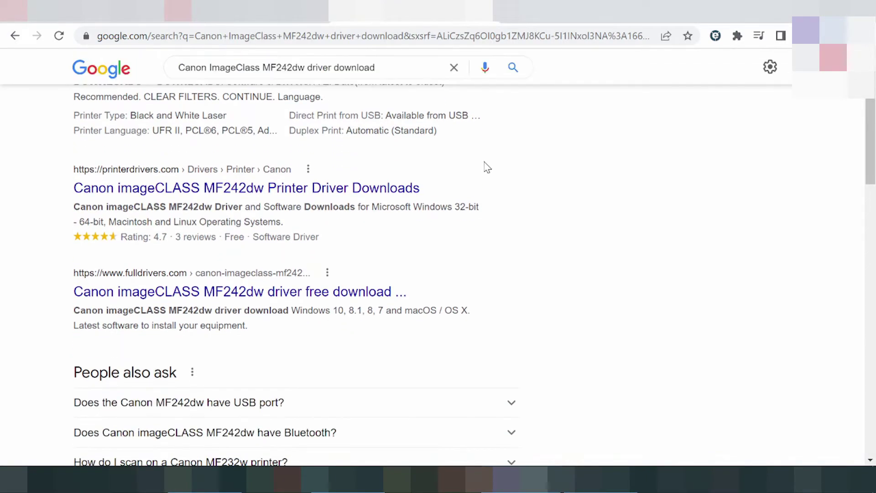
pyautogui.scroll(-9, 511, 183)
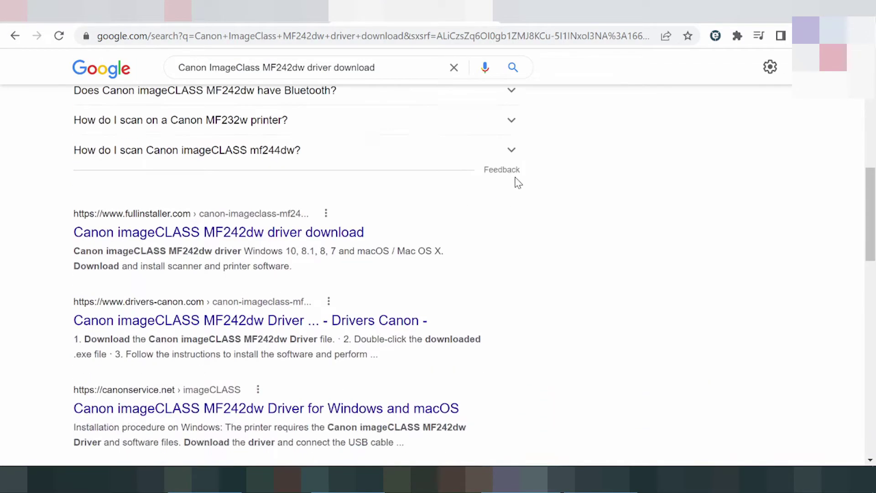
pyautogui.scroll(-5, 520, 186)
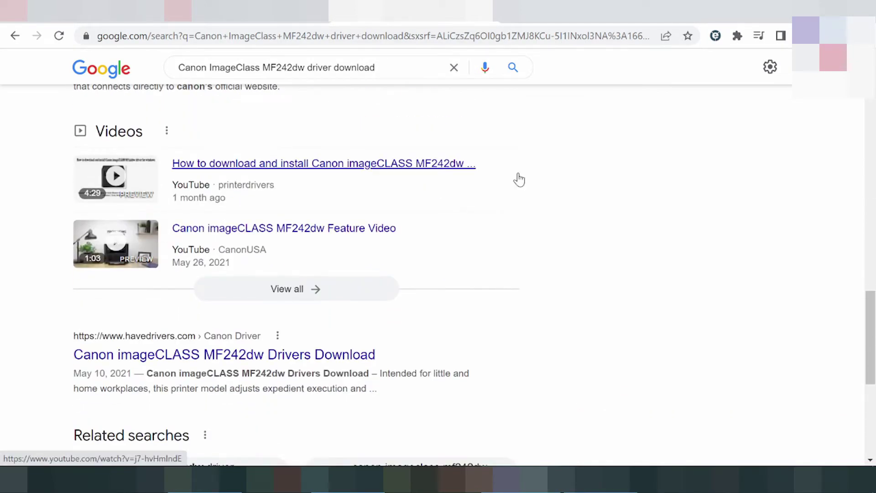
pyautogui.scroll(-5, 522, 179)
pyautogui.scroll(15, 520, 180)
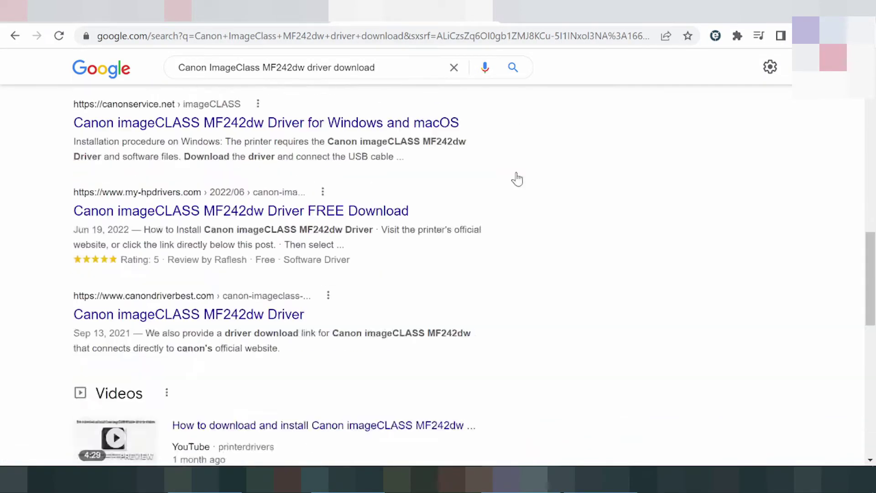
pyautogui.scroll(6, 520, 180)
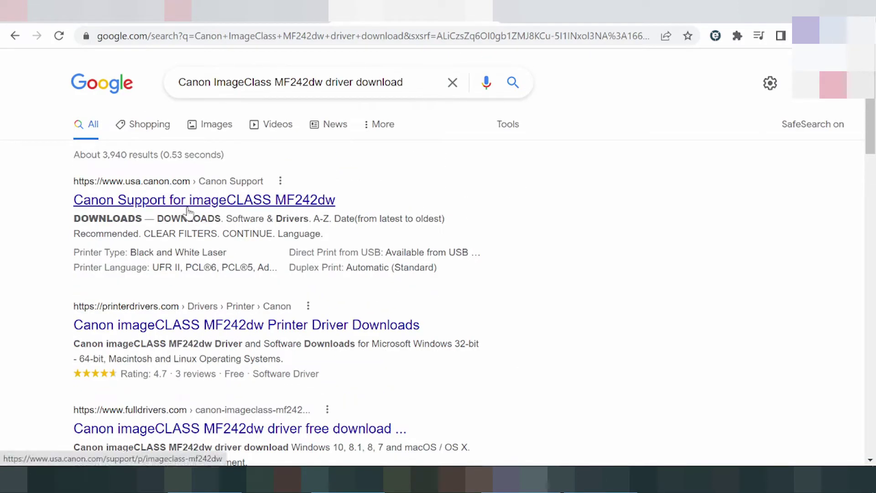
# Open the Canon Support imageCLASS MF242dw result and jump to its Software & Drivers list
pyautogui.click(159, 205)
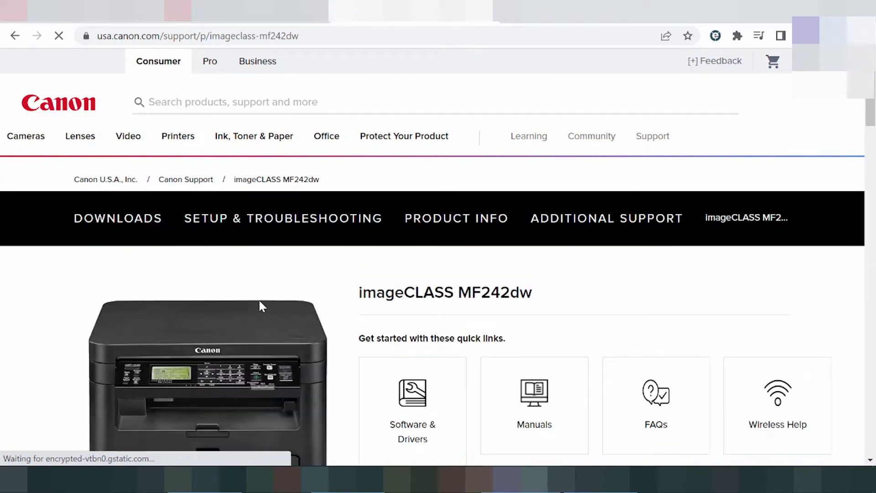
pyautogui.scroll(-3, 407, 292)
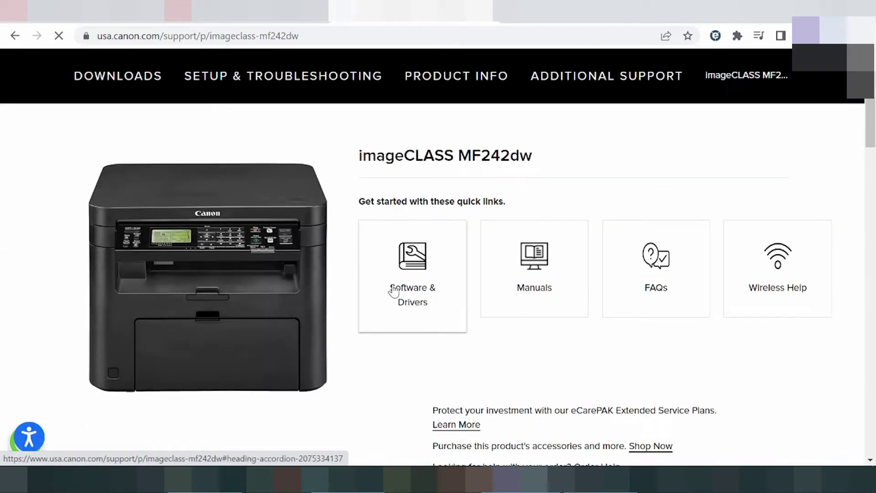
pyautogui.click(402, 285)
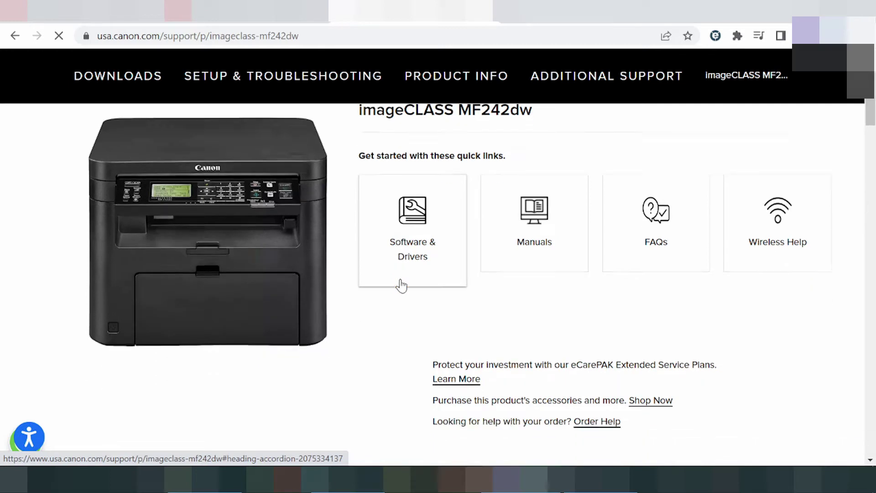
pyautogui.scroll(-3, 278, 245)
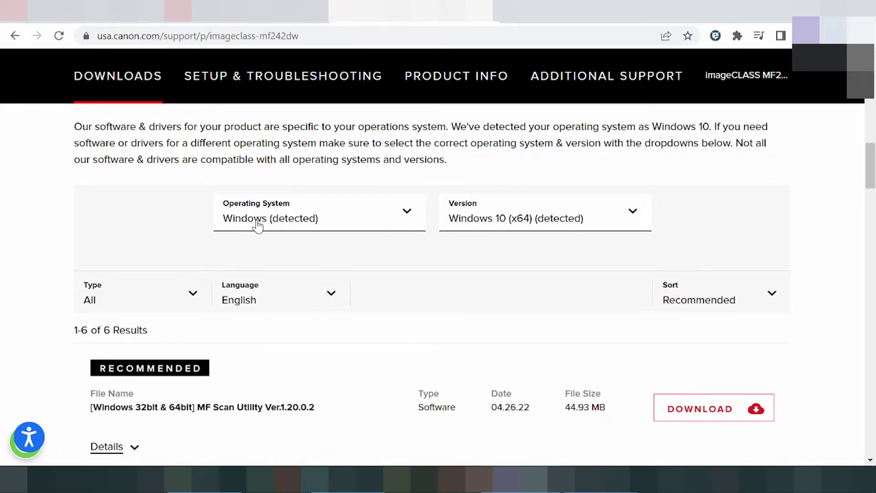
# Set the Operating System filter to Mac with version macOS 12
pyautogui.click(406, 228)
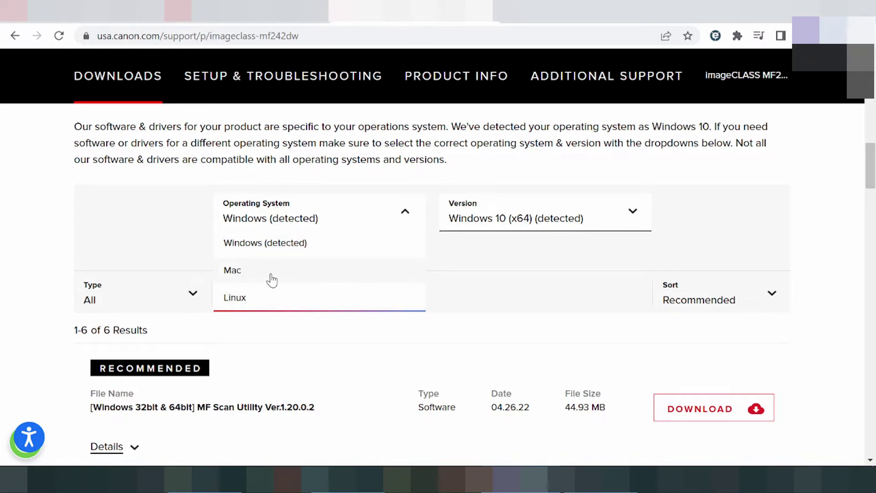
pyautogui.click(245, 279)
pyautogui.click(483, 220)
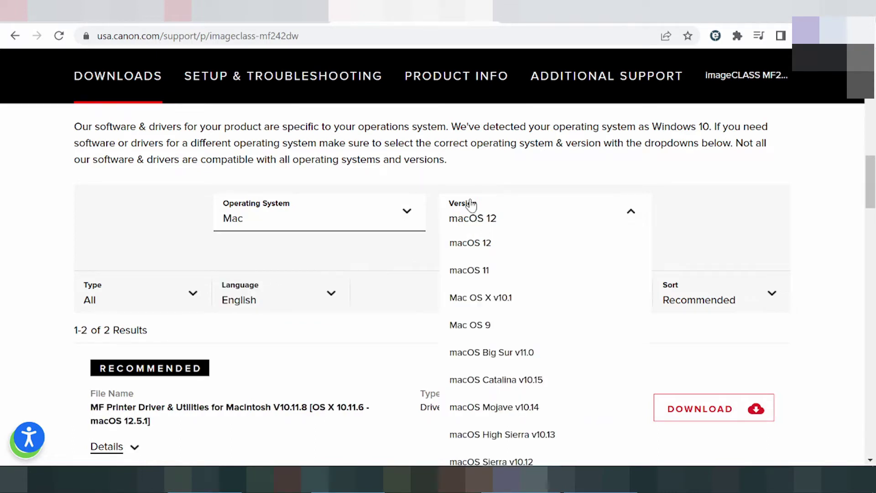
pyautogui.click(474, 217)
pyautogui.click(474, 218)
pyautogui.scroll(-3, 511, 274)
pyautogui.scroll(-2, 495, 274)
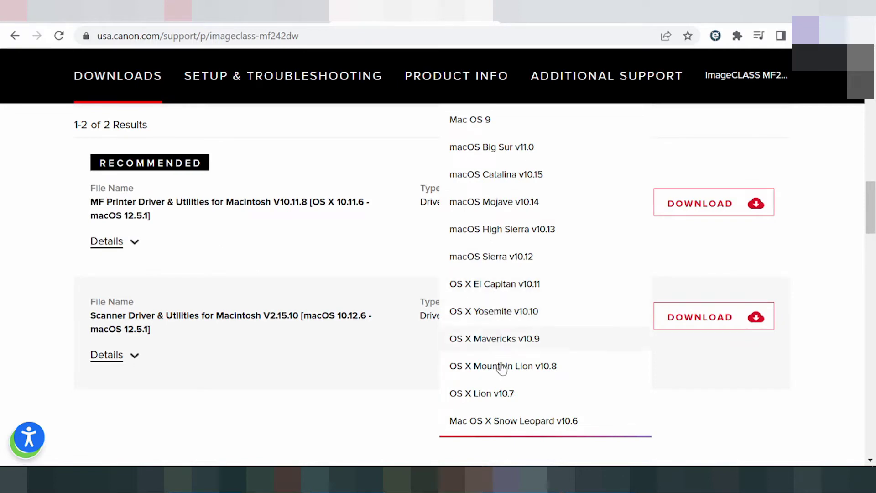
pyautogui.scroll(2, 507, 388)
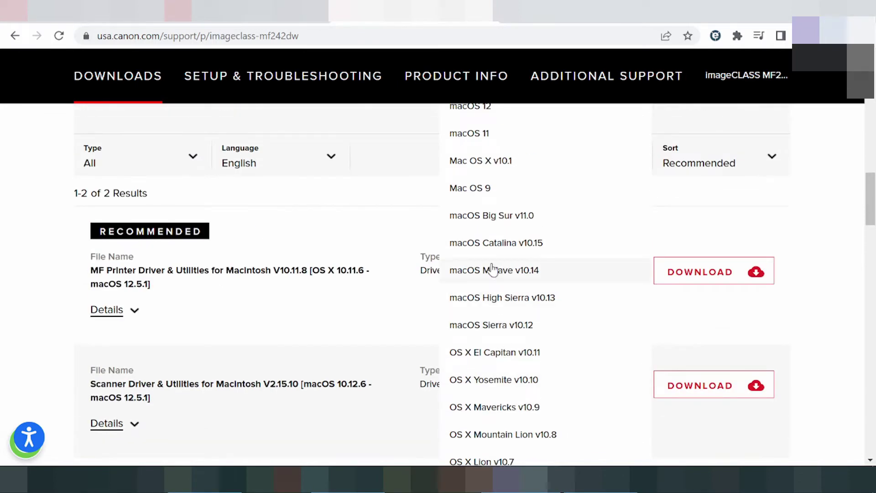
pyautogui.scroll(2, 489, 257)
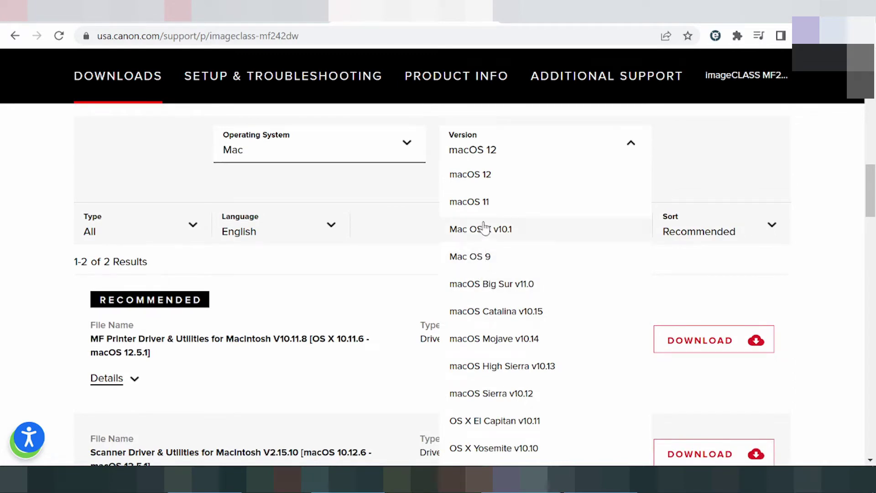
pyautogui.scroll(-3, 512, 311)
pyautogui.scroll(3, 507, 333)
pyautogui.click(480, 179)
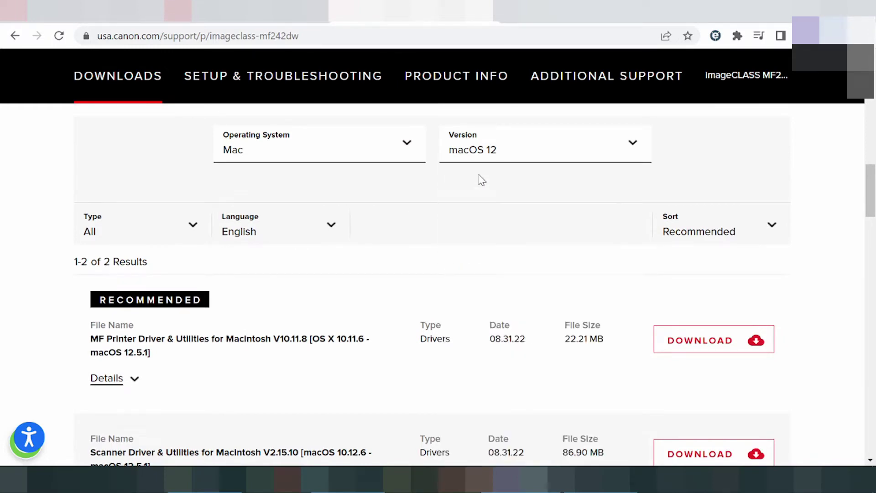
pyautogui.scroll(-2, 309, 233)
pyautogui.moveTo(99, 270); pyautogui.dragTo(266, 270)
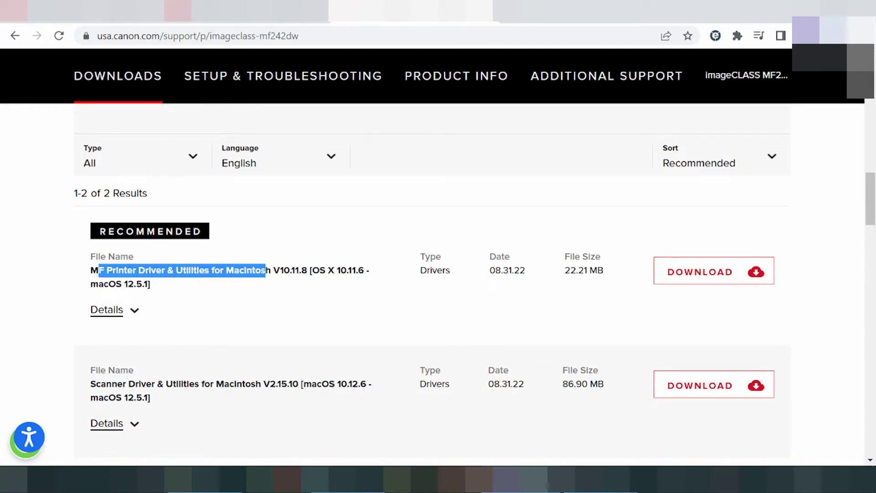
pyautogui.scroll(-2, 256, 229)
pyautogui.moveTo(100, 316); pyautogui.dragTo(157, 315)
pyautogui.scroll(-3, 187, 296)
pyautogui.scroll(3, 187, 298)
pyautogui.moveTo(128, 202); pyautogui.dragTo(149, 211)
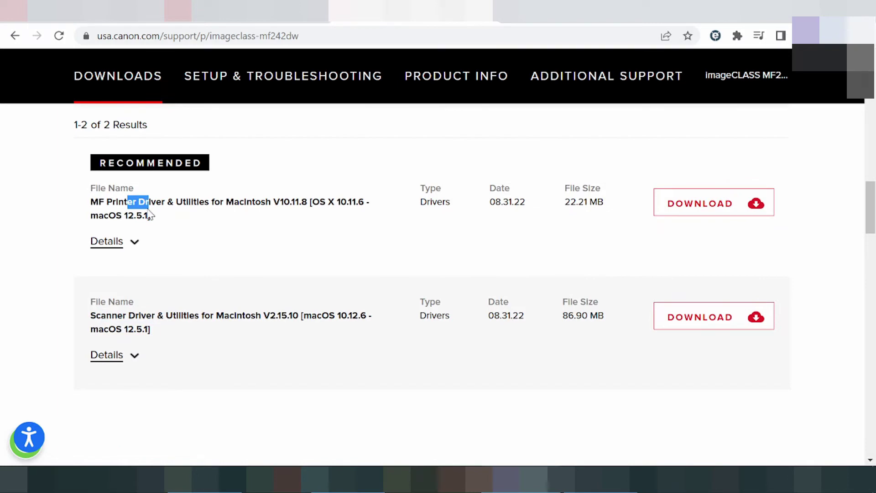
pyautogui.click(100, 169)
pyautogui.moveTo(496, 202); pyautogui.dragTo(495, 266)
pyautogui.moveTo(490, 310); pyautogui.dragTo(534, 319)
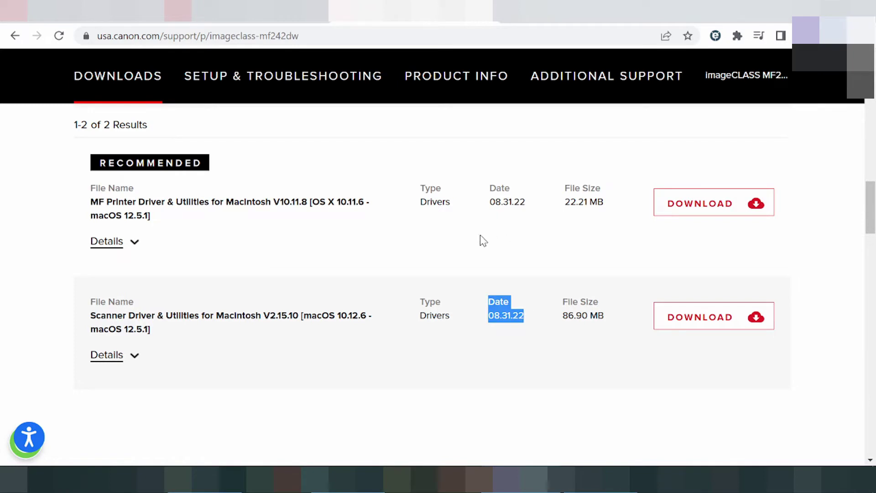
pyautogui.scroll(3, 481, 235)
# Start the Mac driver download mac-mf-v10118-00.dmg, cancel it, and close the help notice
pyautogui.click(711, 344)
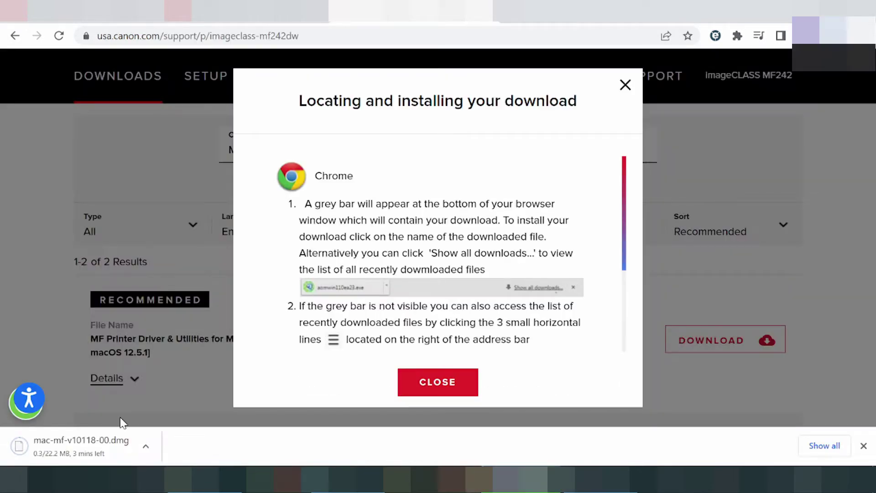
pyautogui.click(145, 446)
pyautogui.click(164, 421)
pyautogui.click(437, 382)
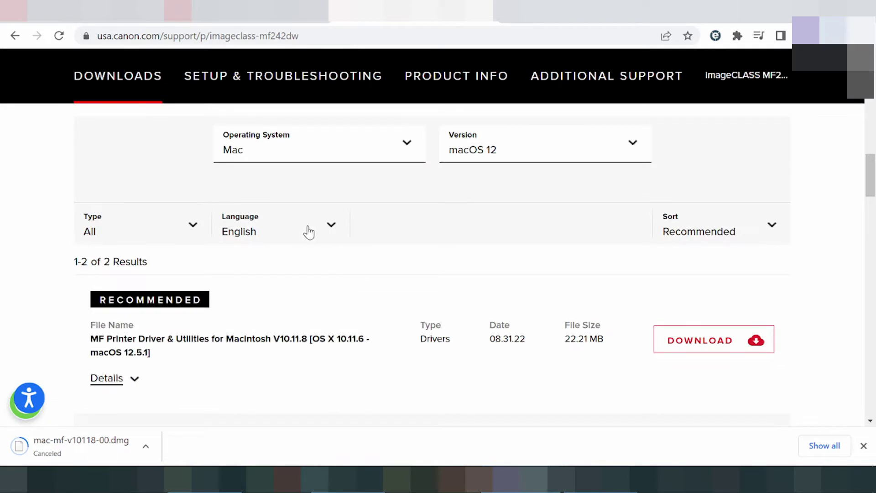
pyautogui.scroll(2, 292, 231)
# Select Linux and review the UFR II/UFRII LT Printer Driver for Linux V5.60 entry
pyautogui.click(264, 221)
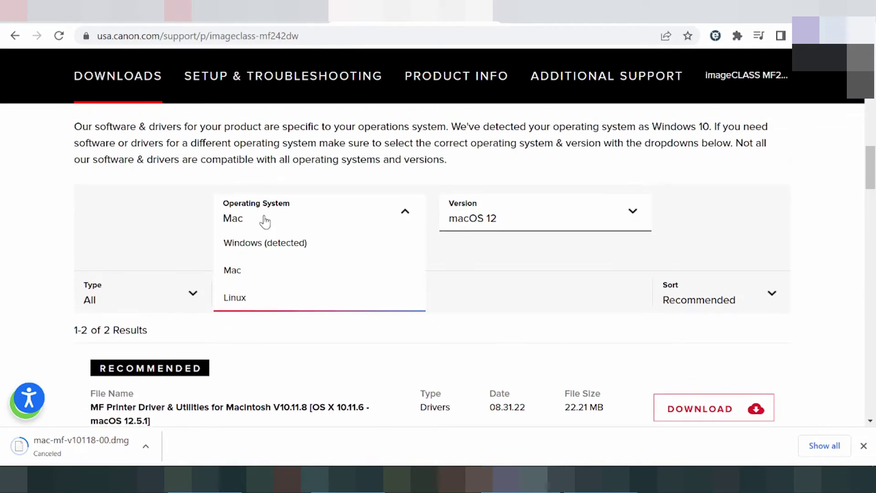
pyautogui.click(245, 299)
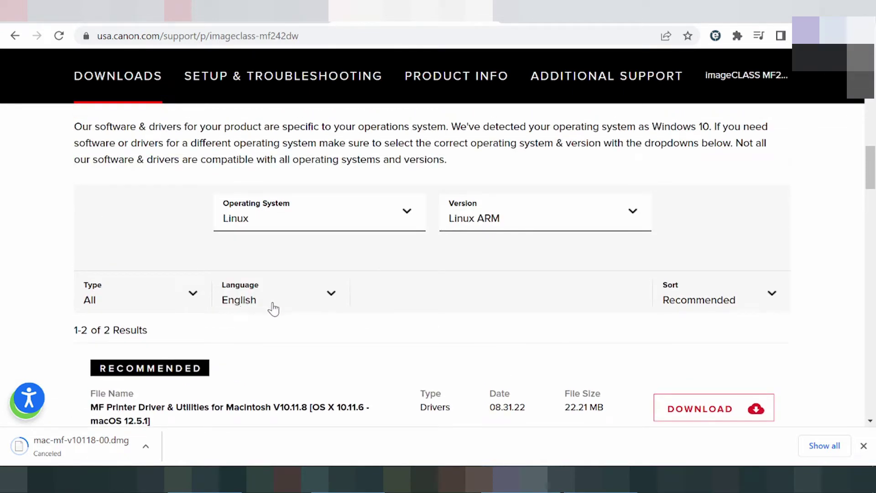
pyautogui.scroll(-3, 390, 255)
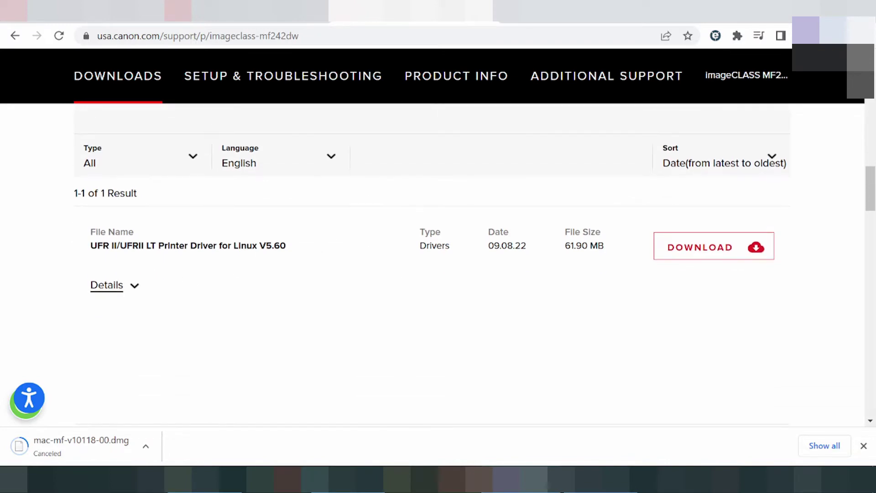
pyautogui.moveTo(165, 247); pyautogui.dragTo(233, 255)
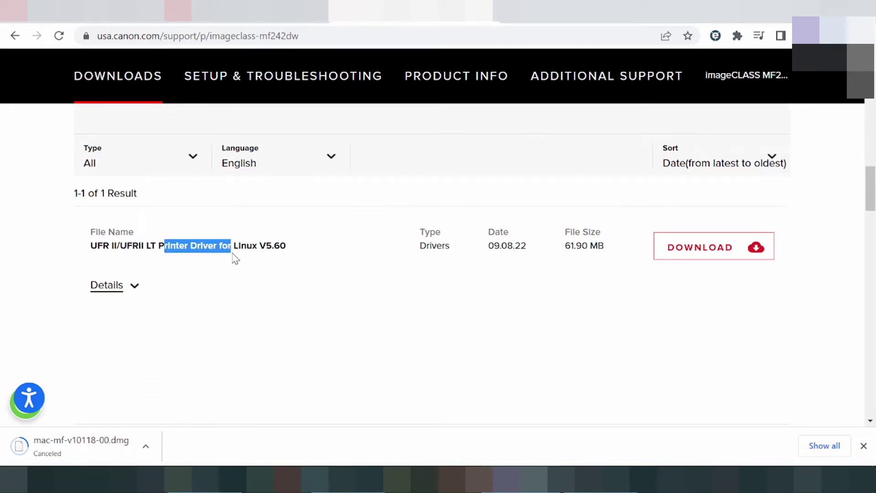
pyautogui.scroll(-3, 319, 260)
pyautogui.scroll(3, 329, 252)
# Start the Linux driver V5.60 download, cancel it, and close the help notice
pyautogui.click(678, 256)
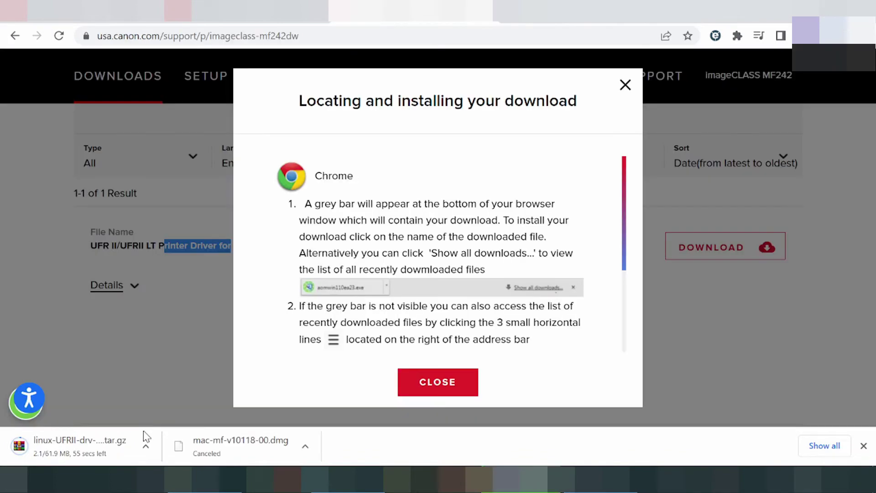
pyautogui.click(144, 436)
pyautogui.click(158, 423)
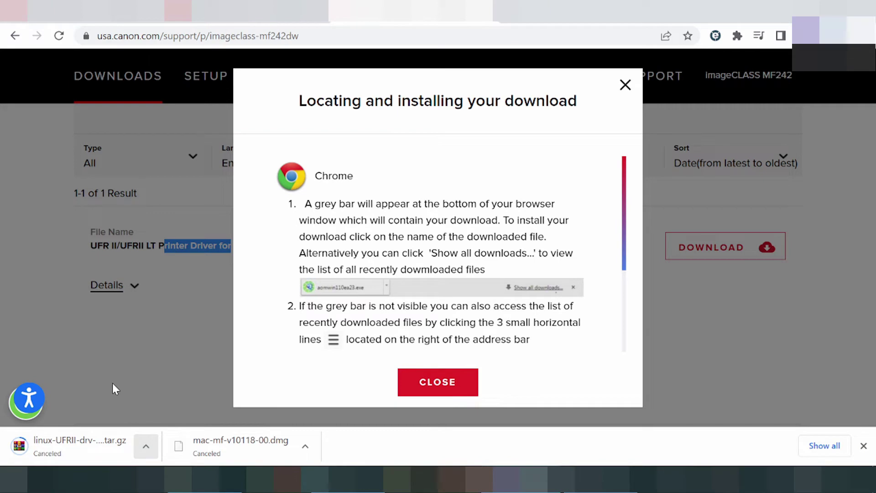
pyautogui.click(112, 382)
pyautogui.scroll(5, 449, 323)
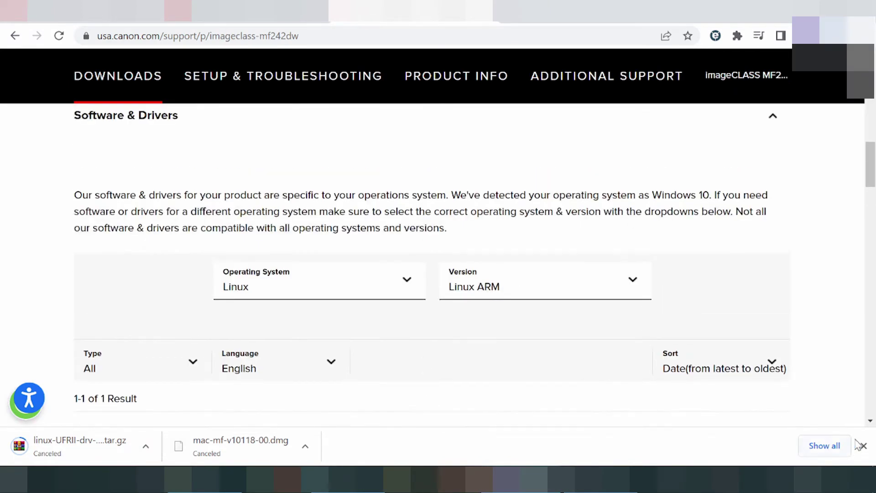
# Dismiss the download item's menu and hide Chrome's download bar
pyautogui.click(146, 445)
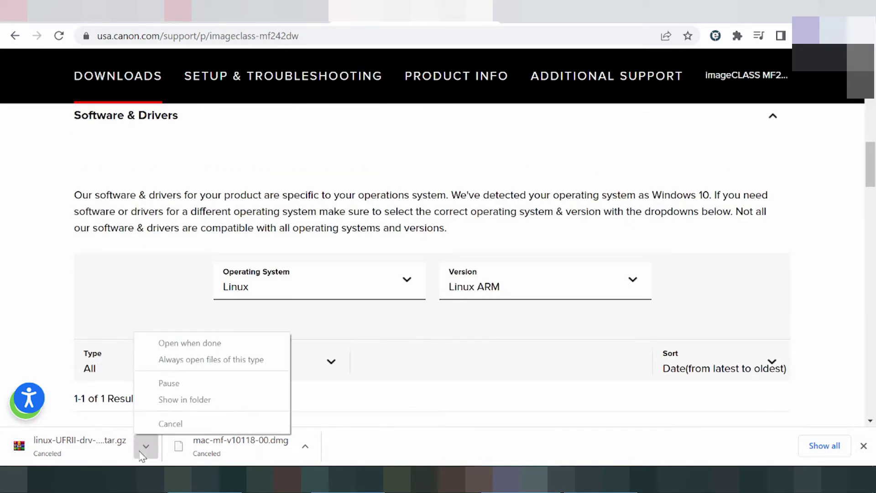
pyautogui.click(480, 413)
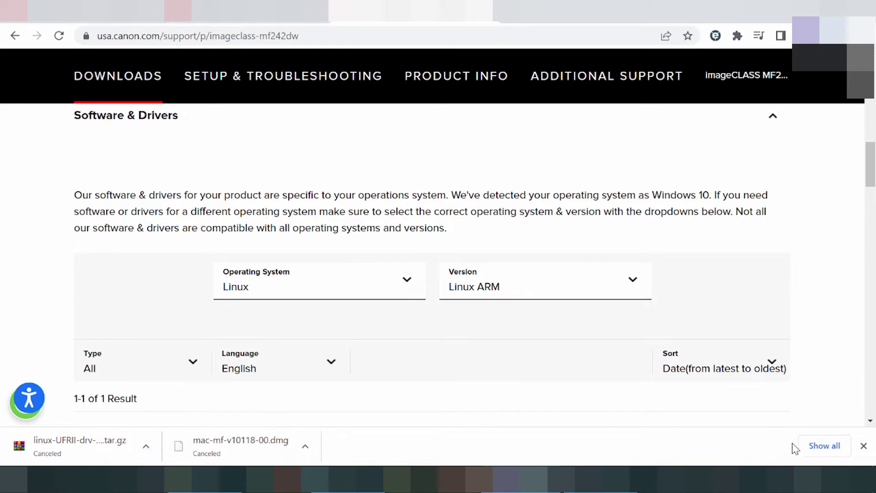
pyautogui.click(864, 446)
pyautogui.click(344, 285)
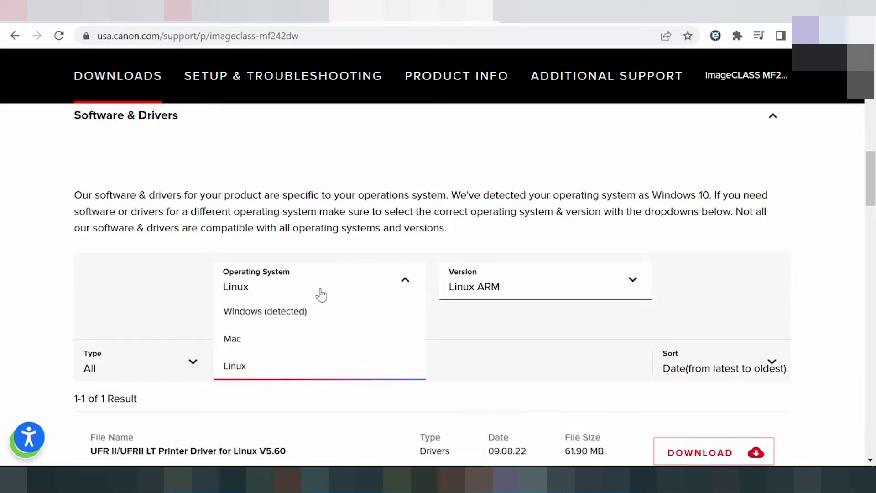
# Choose 'Windows (detected)' as the operating system and browse the Windows version list
pyautogui.click(250, 315)
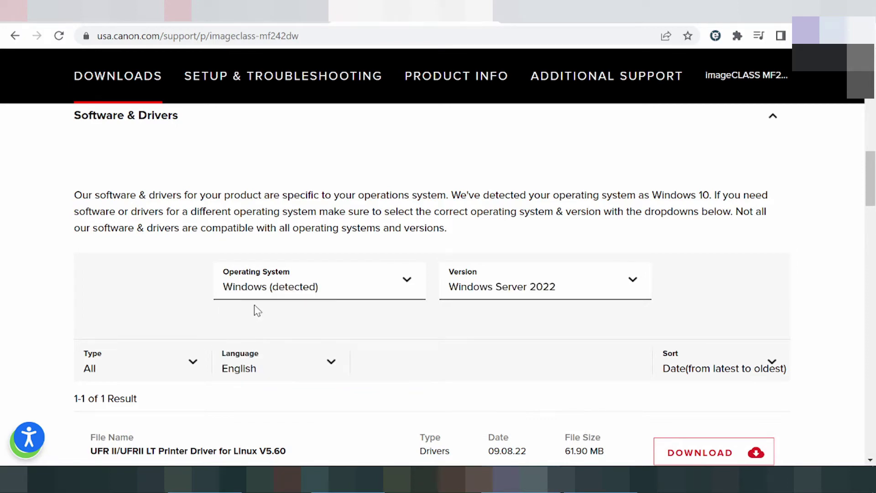
pyautogui.click(462, 289)
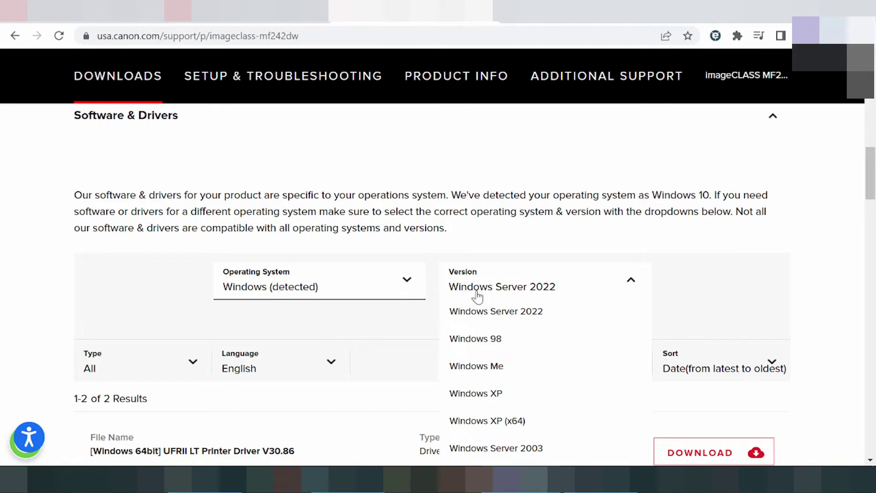
pyautogui.scroll(-1, 474, 295)
pyautogui.scroll(-2, 518, 296)
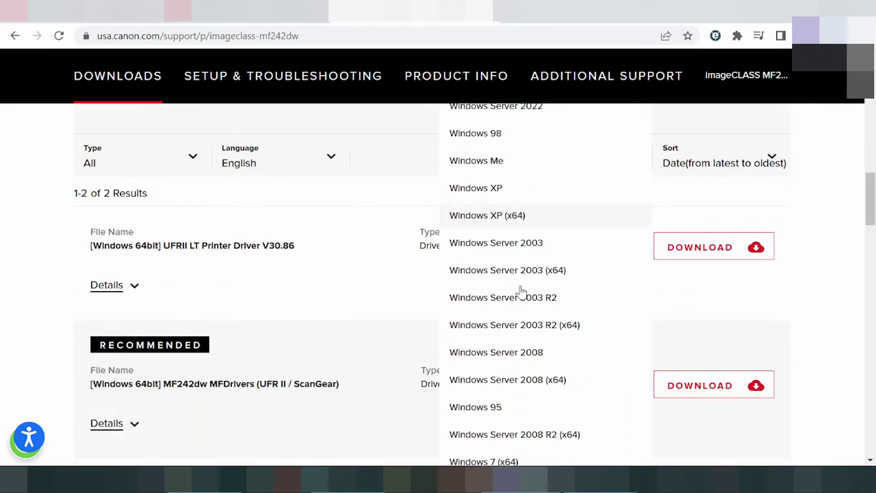
pyautogui.scroll(-1, 514, 269)
pyautogui.scroll(-3, 505, 226)
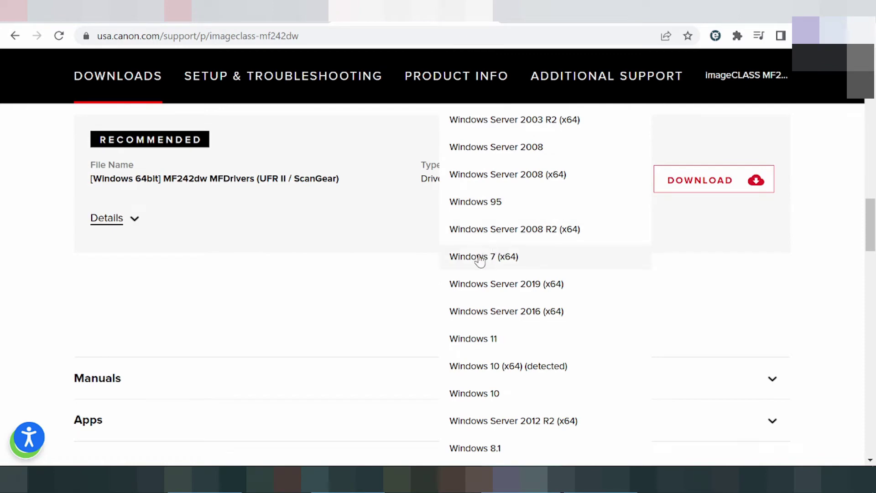
pyautogui.scroll(-1, 480, 260)
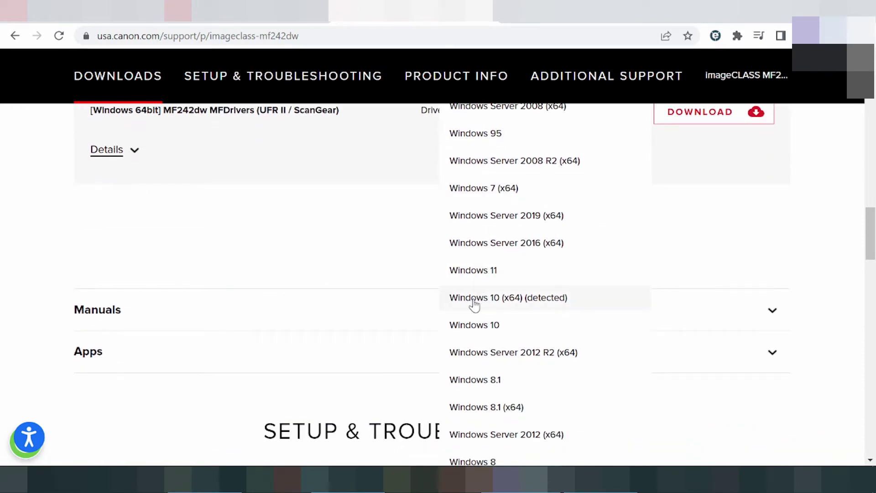
pyautogui.scroll(-2, 495, 295)
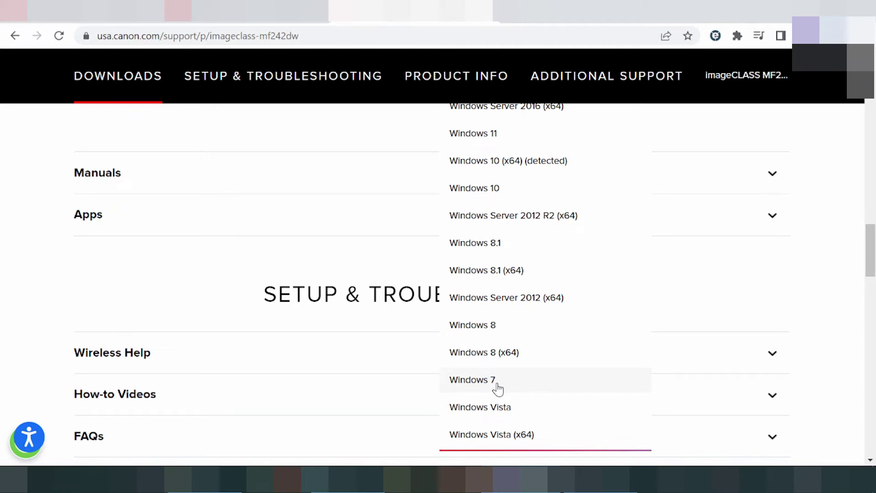
pyautogui.scroll(1, 507, 314)
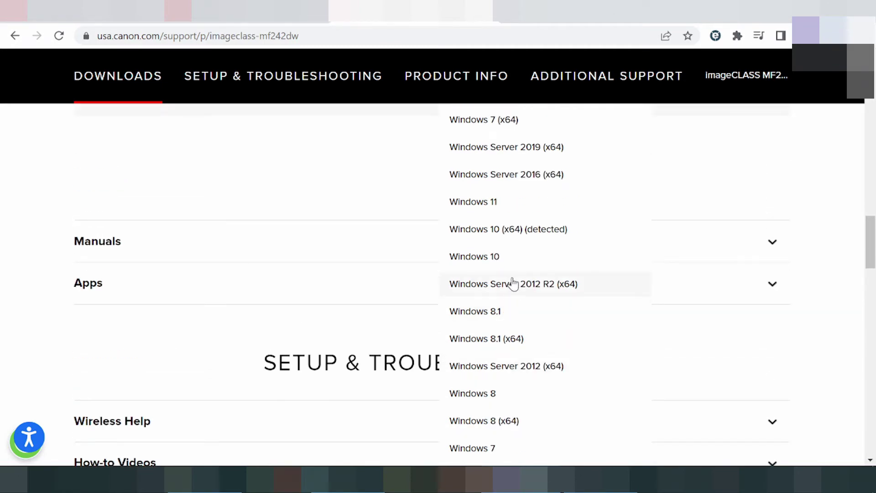
# Pick Windows 11 and review the driver list down to the MF242dw MFDrivers entry
pyautogui.click(502, 210)
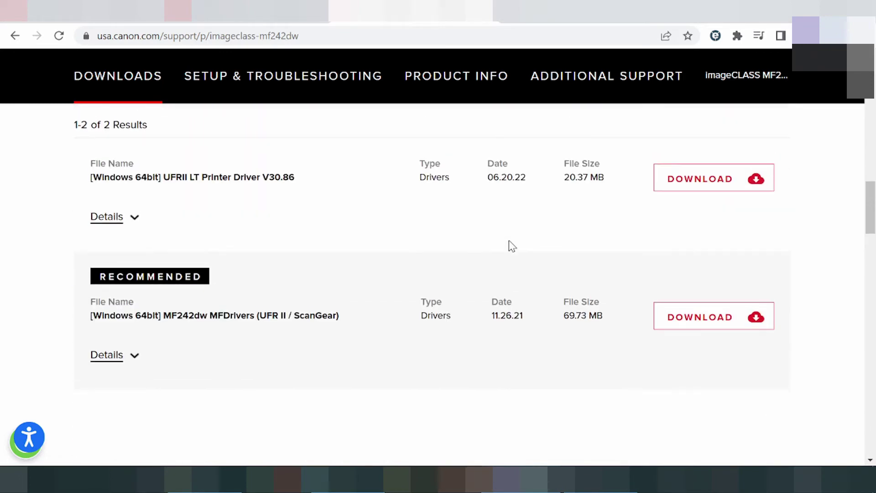
pyautogui.scroll(3, 511, 238)
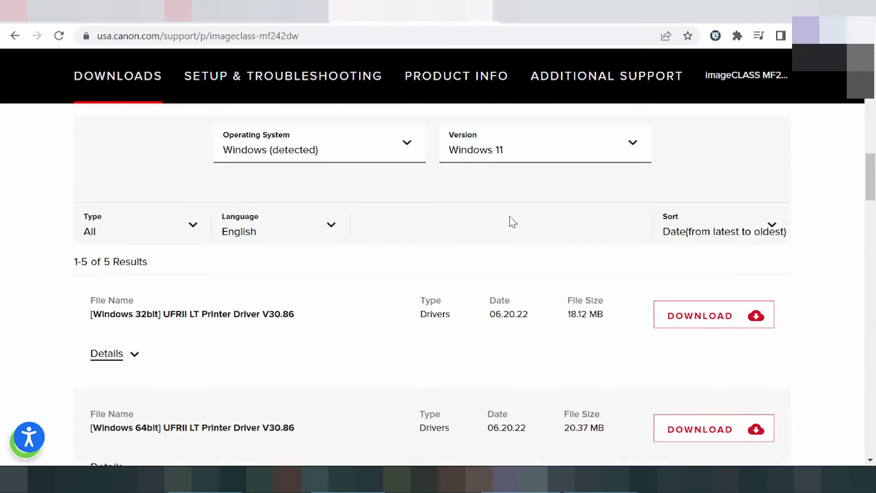
pyautogui.scroll(-2, 482, 212)
pyautogui.moveTo(202, 245); pyautogui.dragTo(280, 246)
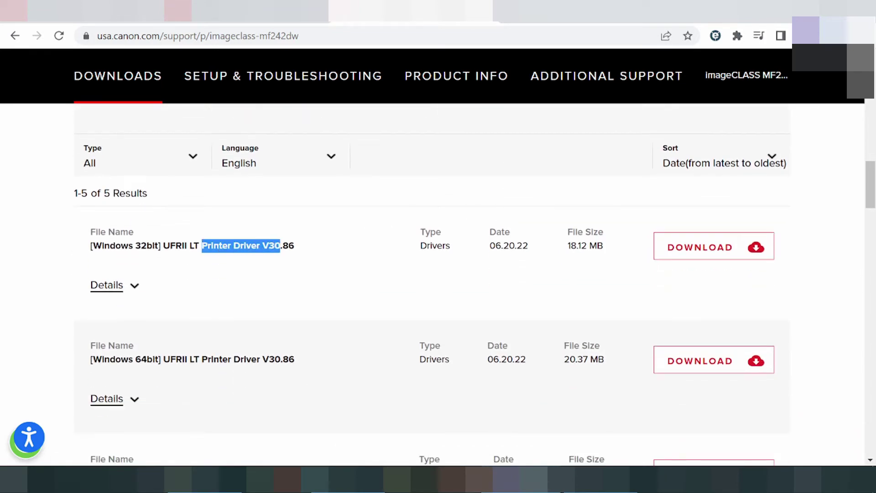
pyautogui.moveTo(208, 359); pyautogui.dragTo(91, 359)
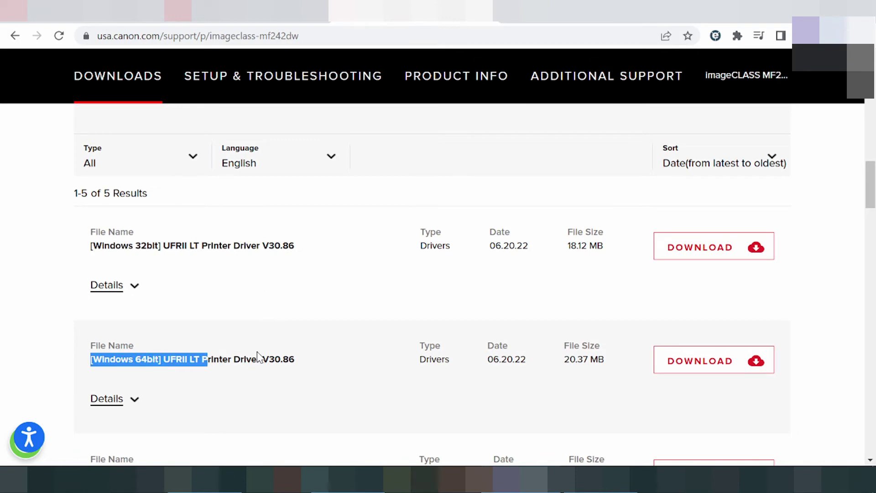
pyautogui.scroll(-3, 252, 319)
pyautogui.scroll(-2, 219, 303)
pyautogui.moveTo(135, 268); pyautogui.dragTo(175, 268)
pyautogui.scroll(-3, 242, 256)
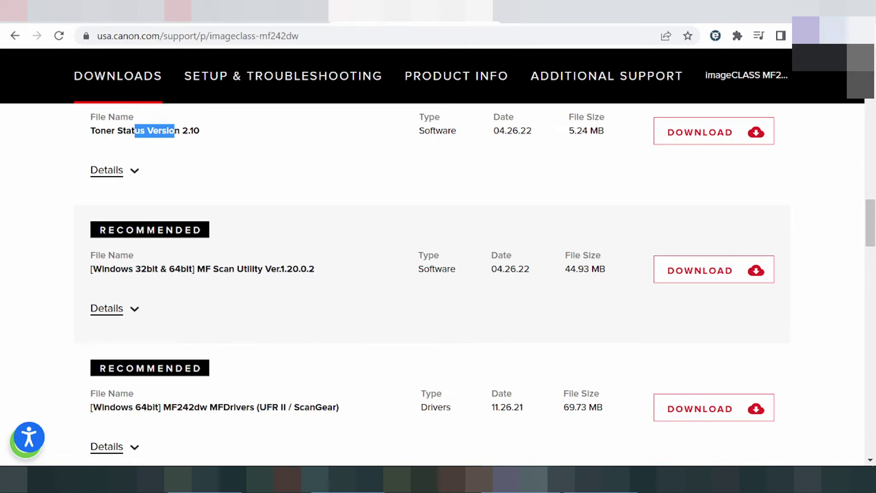
pyautogui.moveTo(206, 269); pyautogui.dragTo(252, 269)
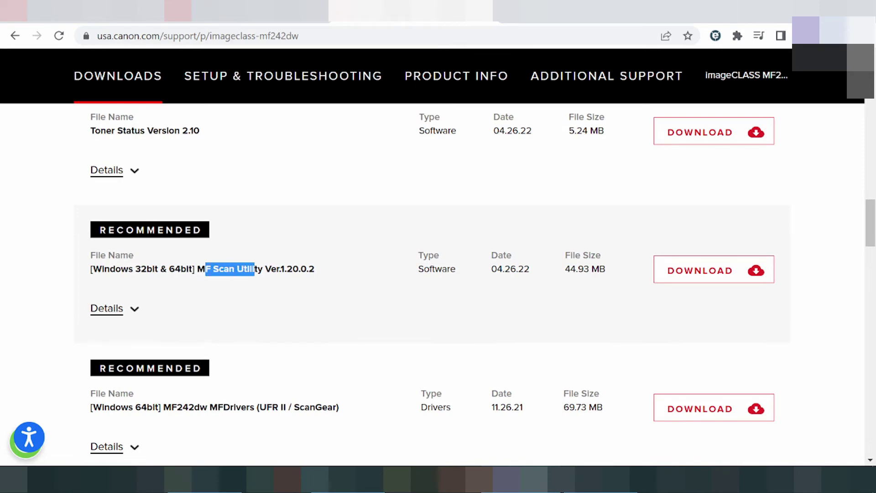
pyautogui.scroll(-2, 256, 279)
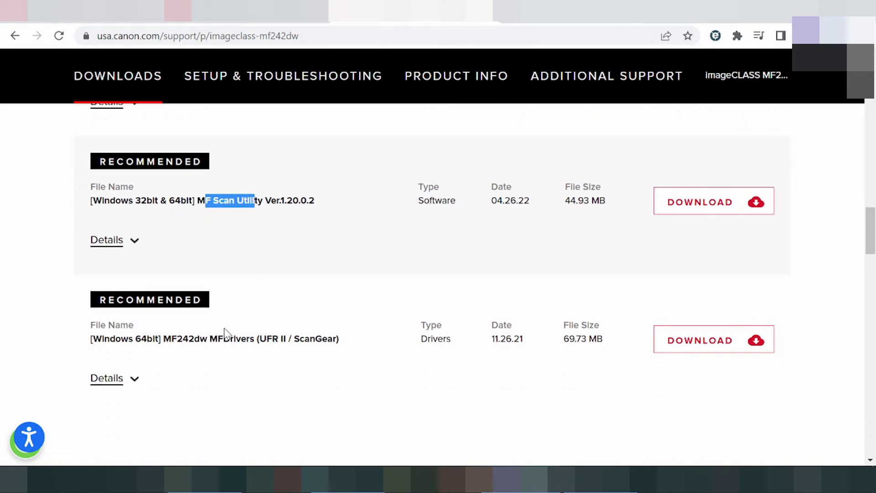
pyautogui.moveTo(201, 339); pyautogui.dragTo(241, 339)
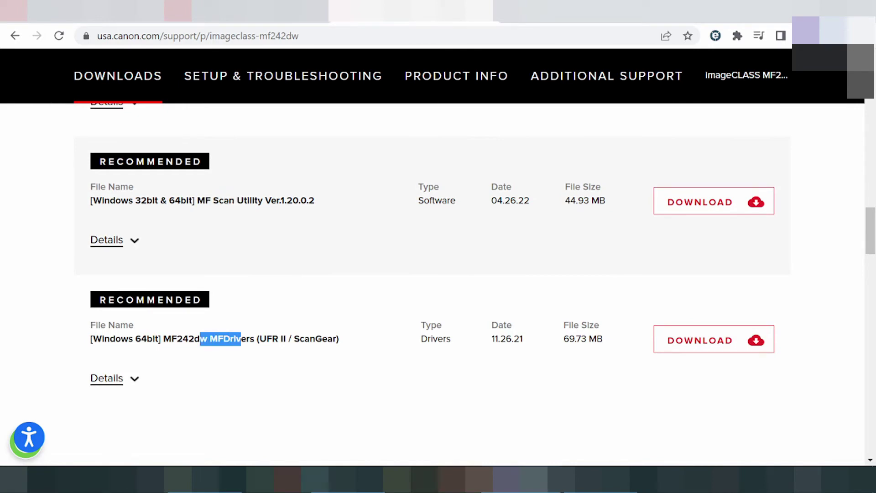
pyautogui.scroll(-2, 221, 309)
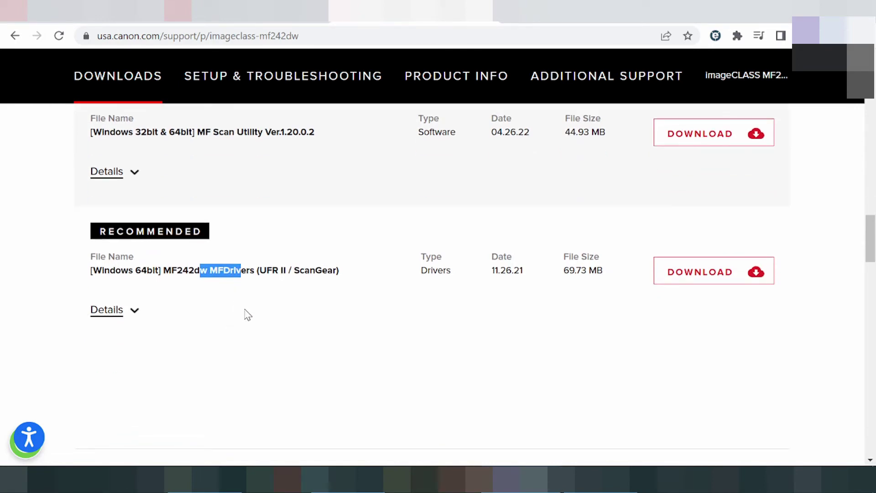
pyautogui.scroll(6, 245, 313)
pyautogui.scroll(-2, 240, 319)
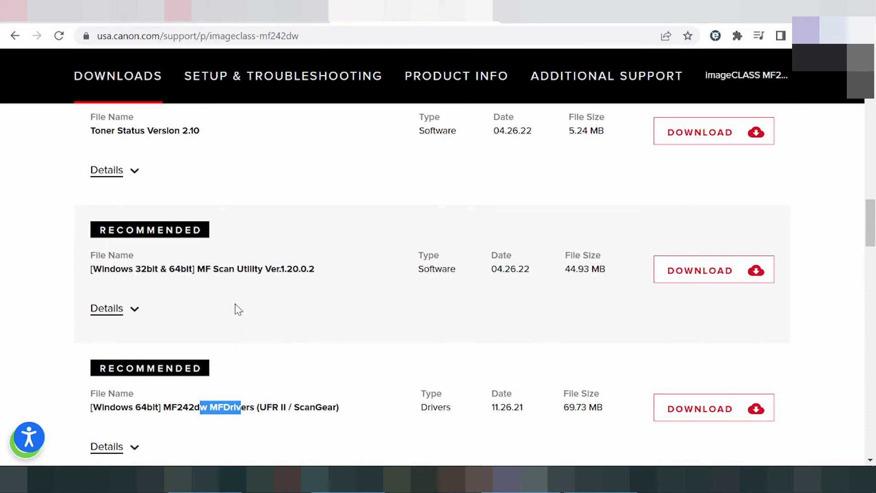
# Expand the MF242dw MFDrivers Details to check its file information
pyautogui.click(139, 451)
pyautogui.scroll(-2, 179, 325)
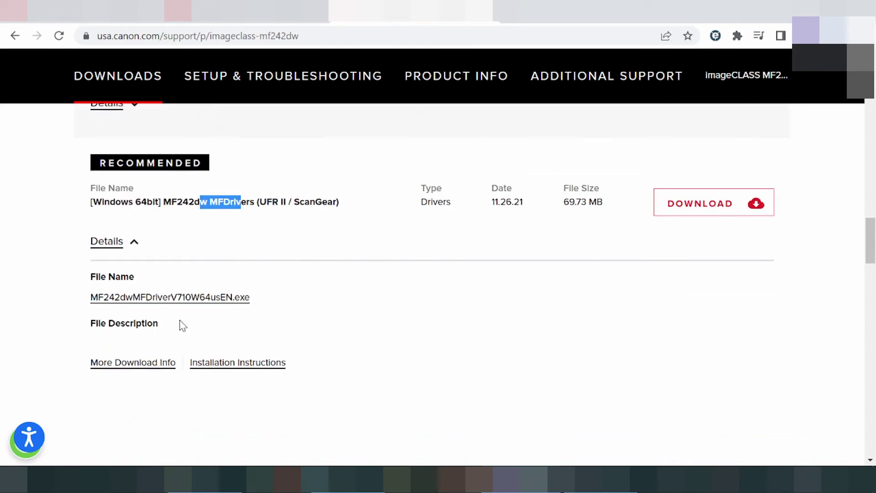
pyautogui.scroll(4, 180, 325)
pyautogui.scroll(-3, 192, 337)
pyautogui.scroll(3, 179, 346)
pyautogui.moveTo(293, 338); pyautogui.dragTo(323, 338)
pyautogui.scroll(2, 293, 328)
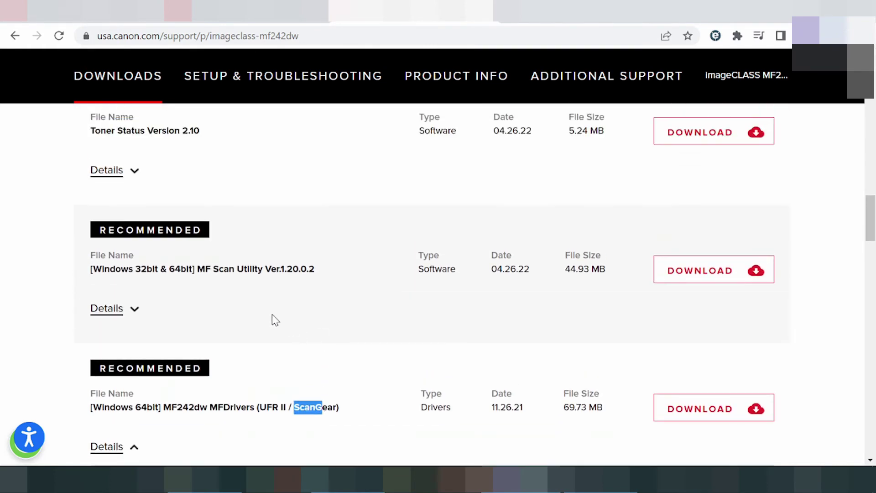
pyautogui.moveTo(180, 268); pyautogui.dragTo(272, 305)
pyautogui.scroll(4, 269, 307)
pyautogui.scroll(2, 270, 311)
pyautogui.scroll(-4, 499, 351)
pyautogui.click(500, 349)
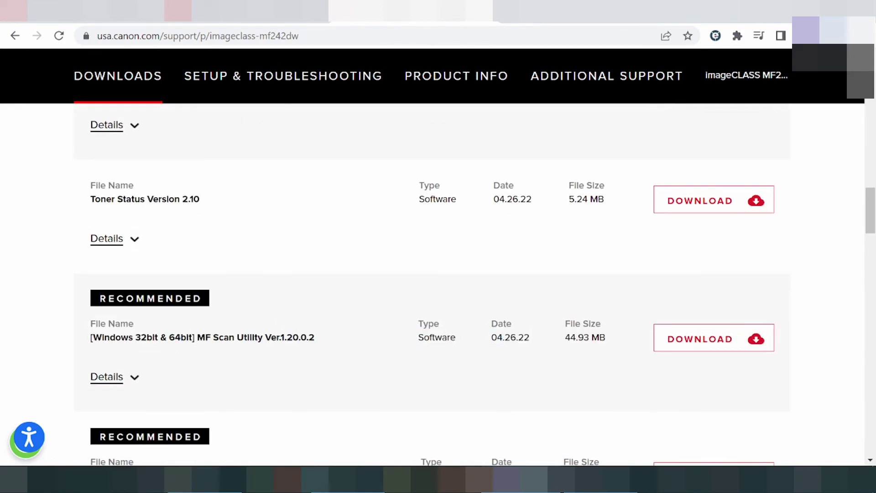
# Locate the [Windows 64bit] UFRII LT Printer Driver V30.86 row, comparing the 32-bit driver's date
pyautogui.scroll(5, 499, 340)
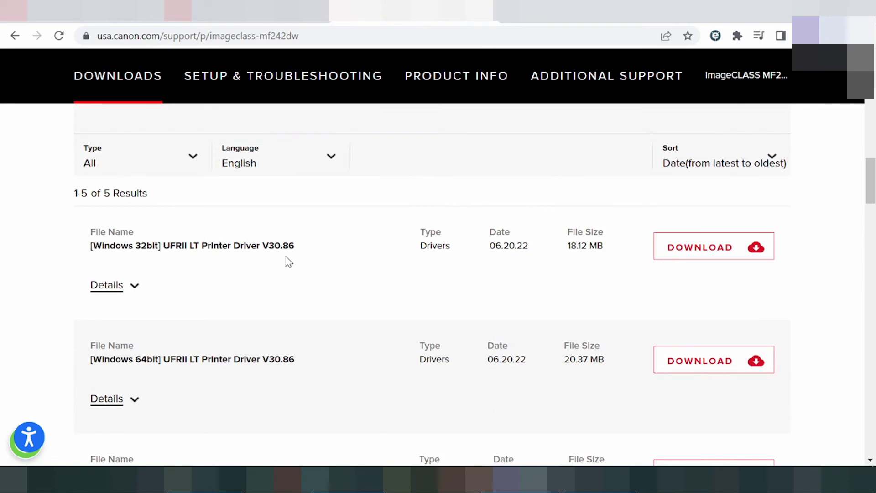
pyautogui.moveTo(491, 245); pyautogui.dragTo(524, 256)
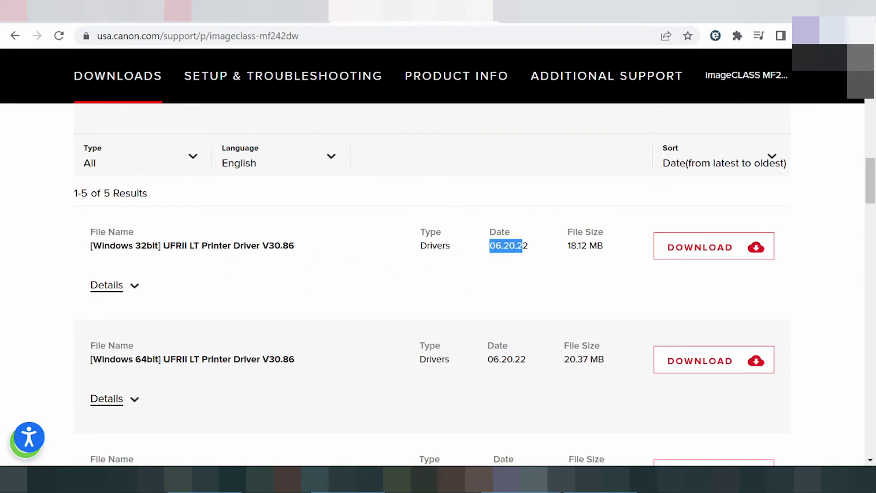
pyautogui.moveTo(211, 359); pyautogui.dragTo(295, 360)
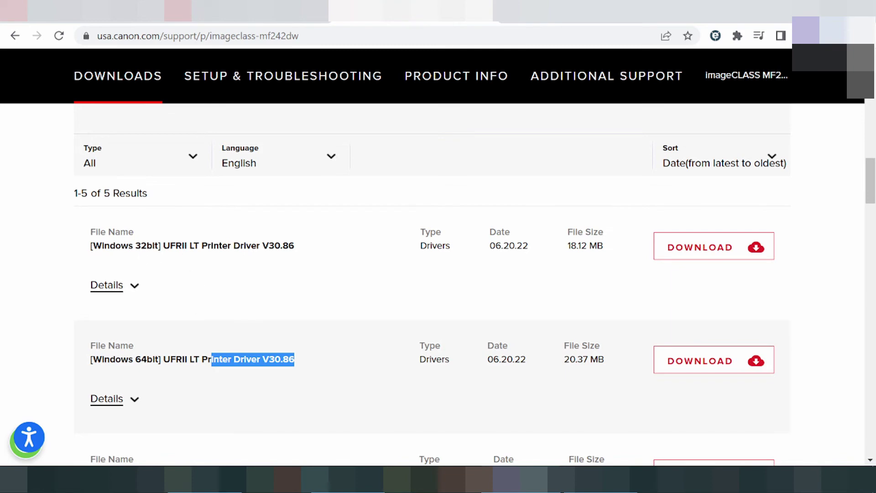
pyautogui.scroll(-1, 662, 358)
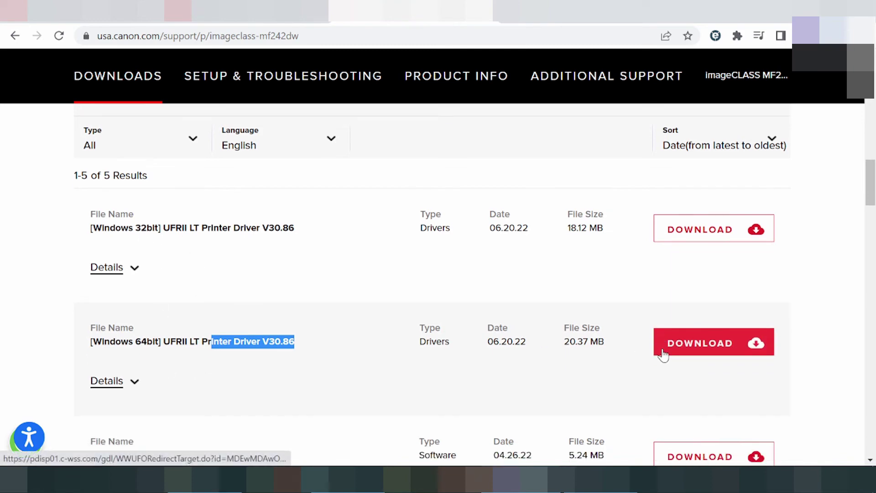
pyautogui.scroll(-1, 662, 358)
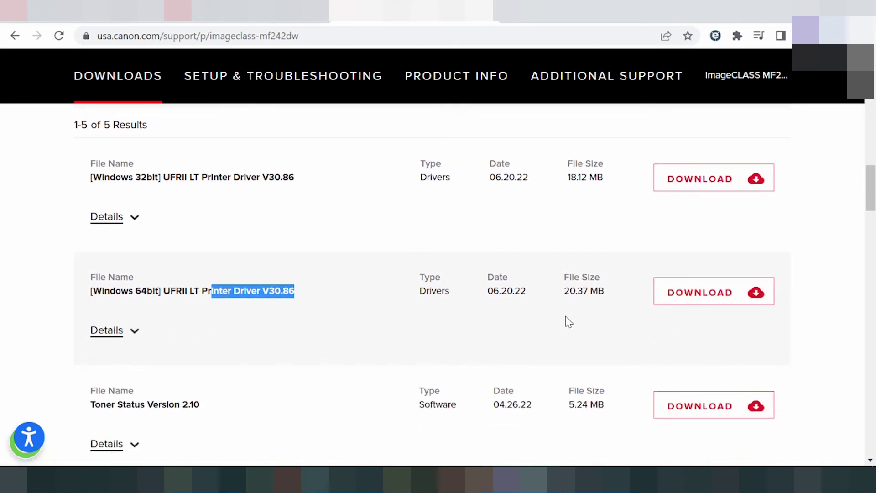
pyautogui.scroll(4, 553, 318)
pyautogui.scroll(-4, 506, 217)
# Download the [Windows 64bit] UFRII LT Printer Driver V30.86 and dismiss the help notice
pyautogui.click(694, 295)
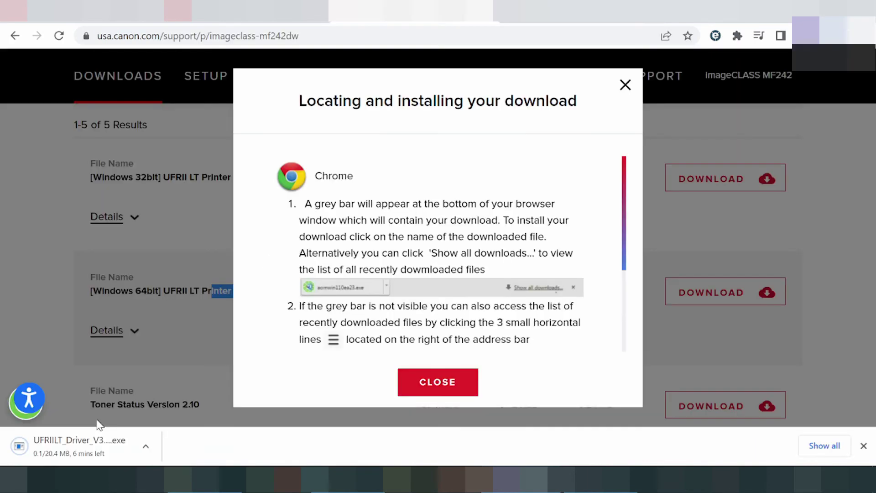
pyautogui.click(426, 389)
pyautogui.scroll(-6, 332, 301)
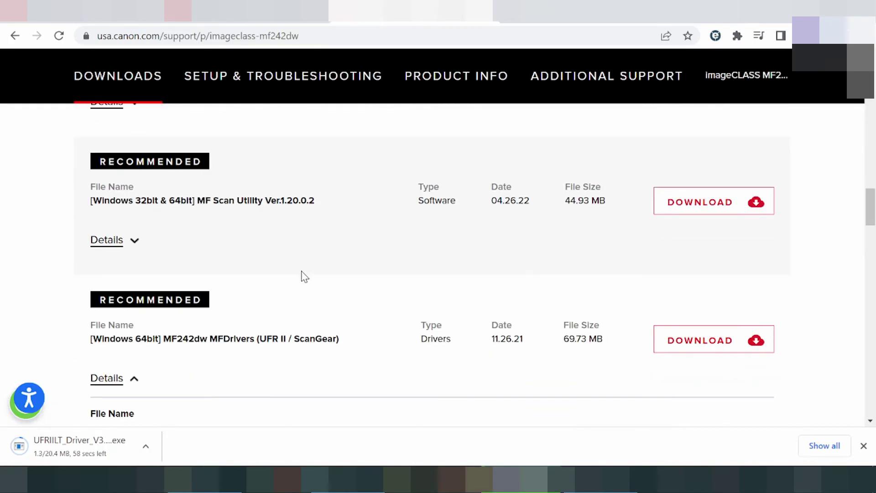
# Cancel the accidentally started MF Scan Utility download and close the help notice
pyautogui.click(682, 210)
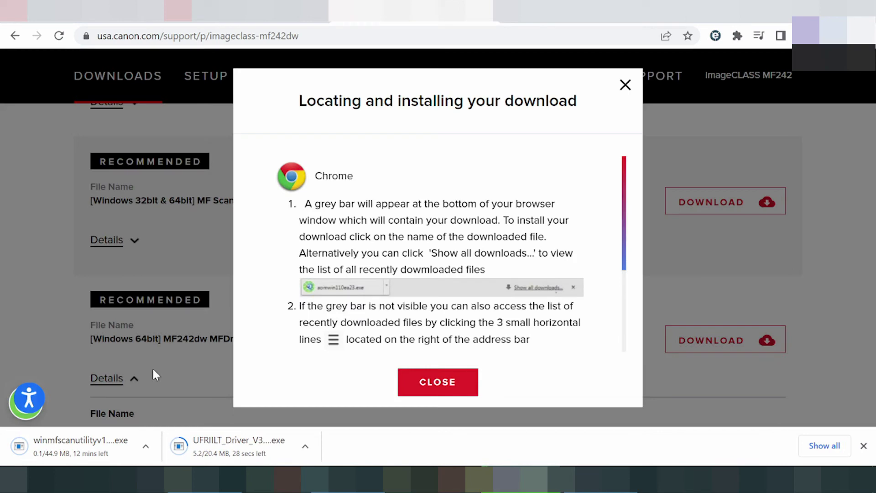
pyautogui.click(146, 446)
pyautogui.click(156, 422)
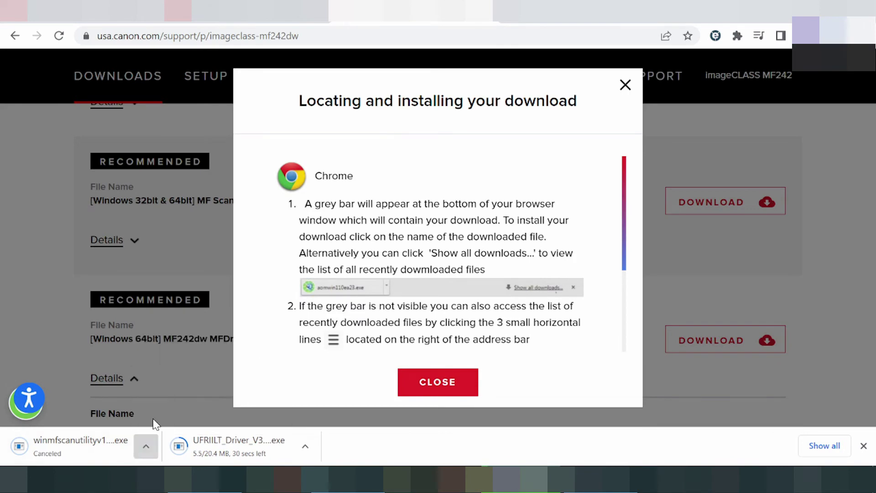
pyautogui.click(419, 382)
# Let the UFRIILT driver download run, reaching about 14.5 of 20.4 MB
pyautogui.scroll(-2, 219, 345)
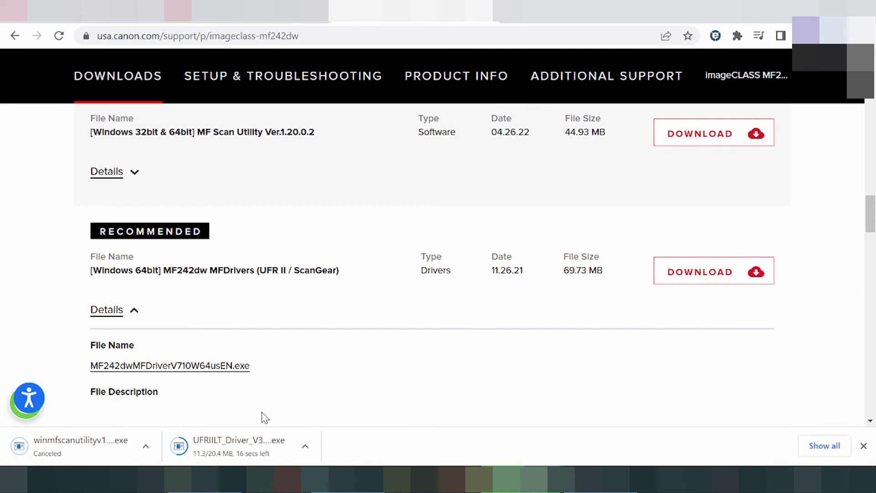
pyautogui.click(306, 447)
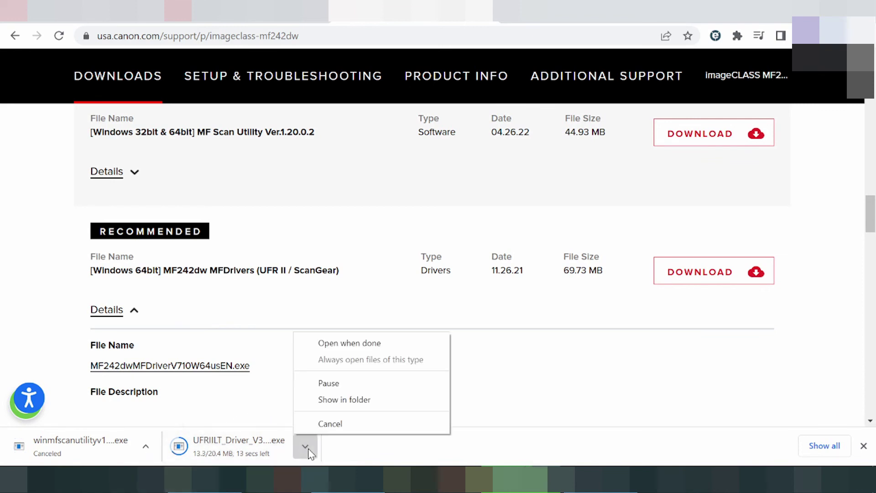
pyautogui.click(272, 391)
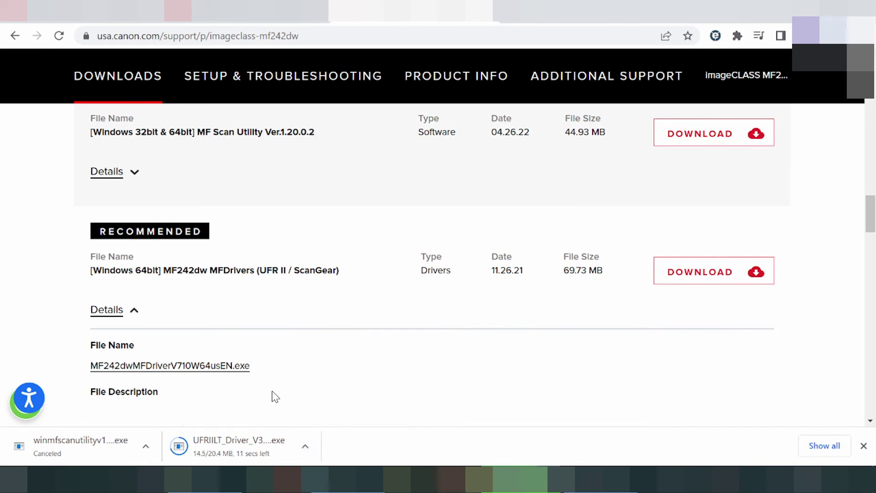